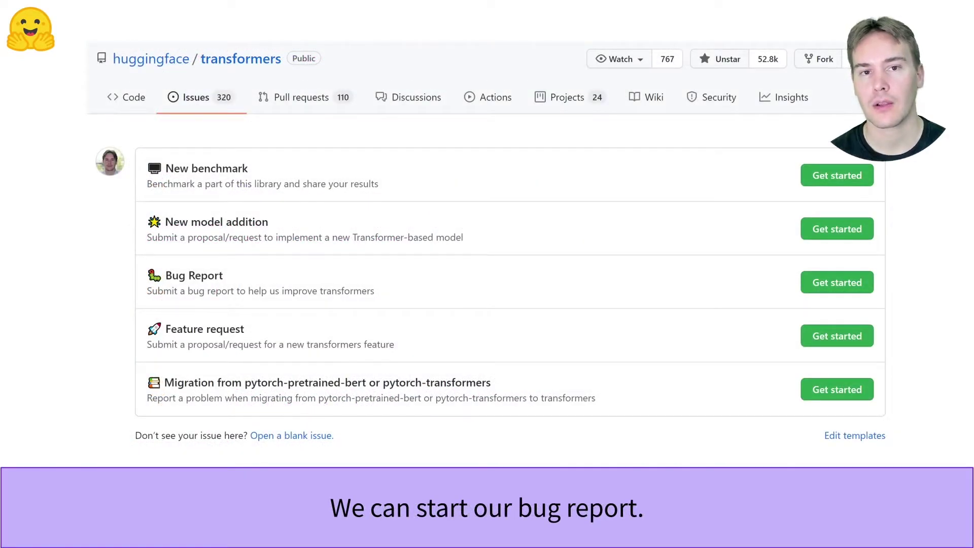
- Choose the Bug Report template for a new transformers issue
{"action": "left_click", "coordinate": [837, 282]}
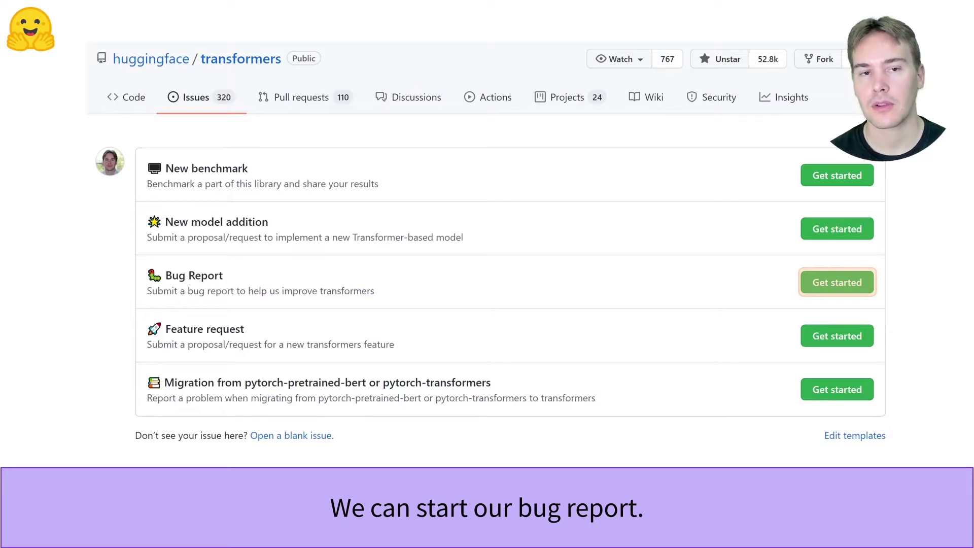